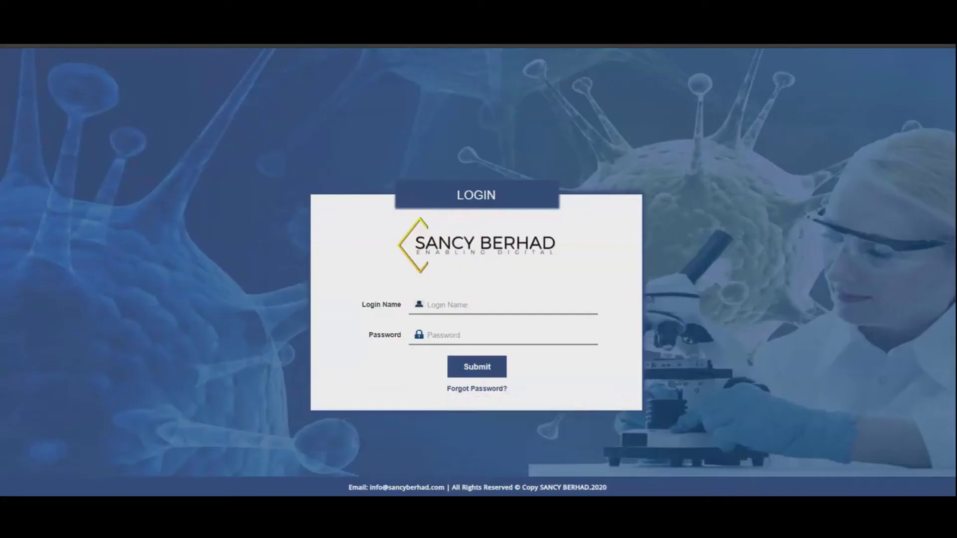
# Log in with the saved credentials and show the HIS Orders list with today's X-Ray order.
pyautogui.click(469, 370)
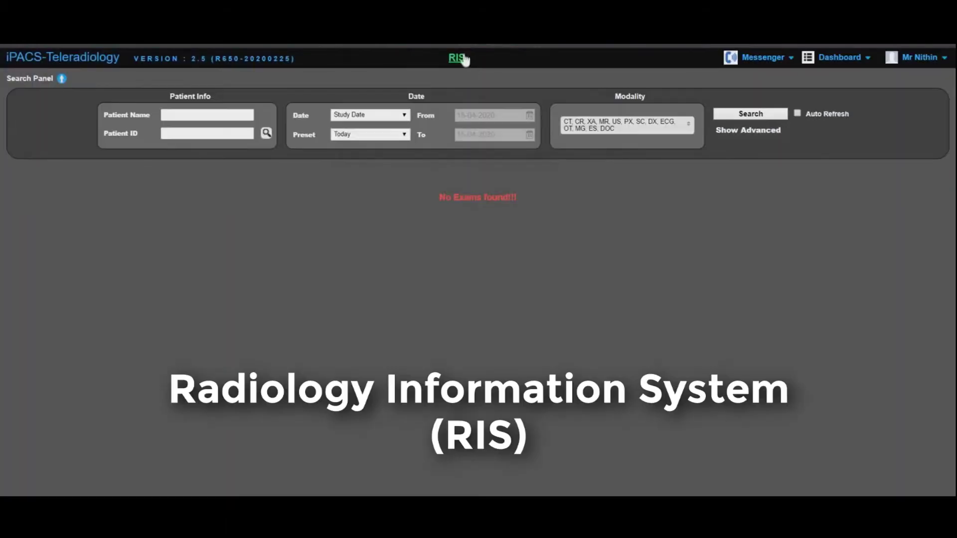
pyautogui.click(458, 59)
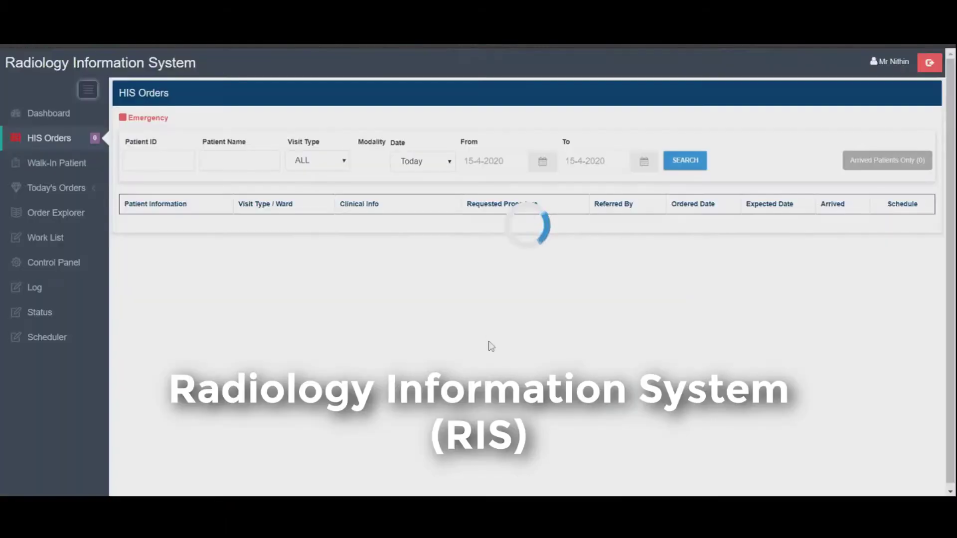
# Start a Walk-In / Verbal Order form prefilled with request number 2455.
pyautogui.click(67, 162)
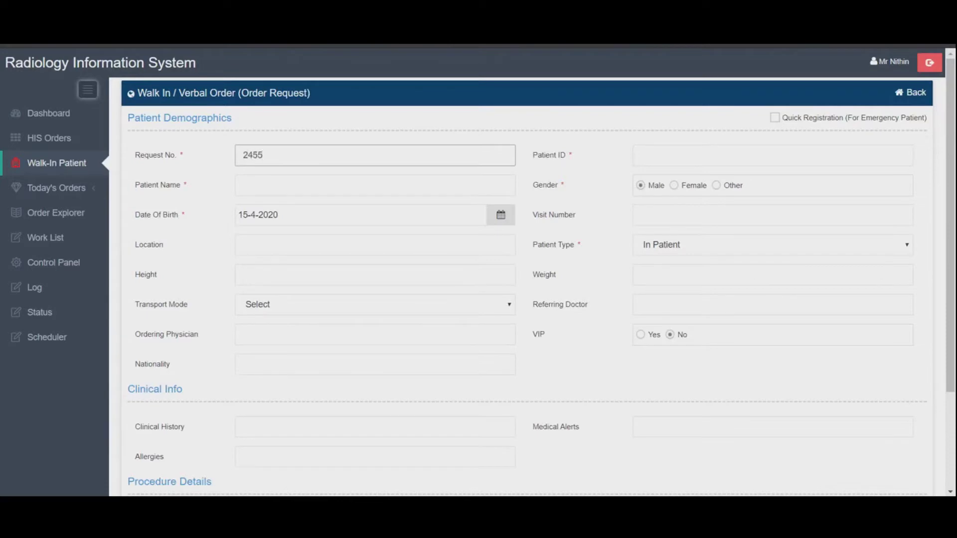
pyautogui.click(650, 161)
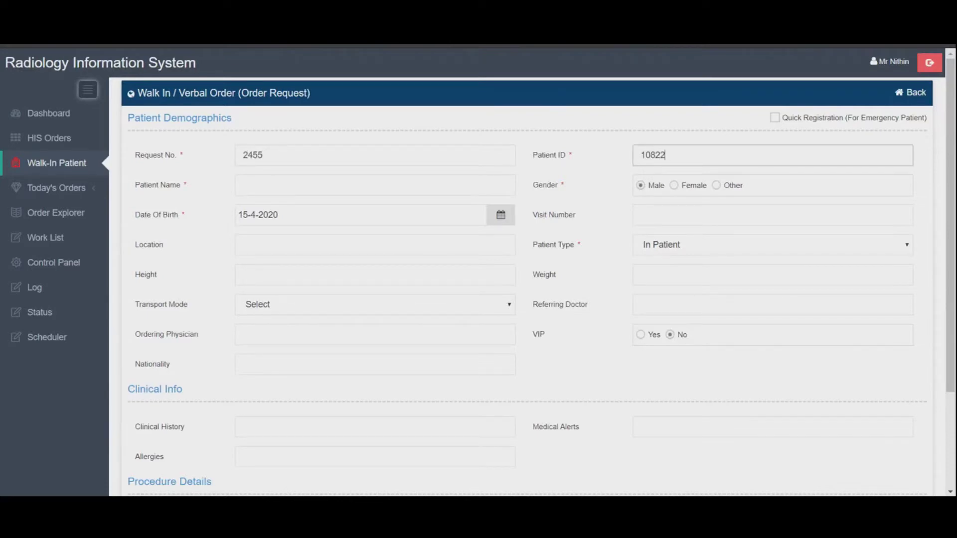
pyautogui.write('1')
pyautogui.press('Tab')
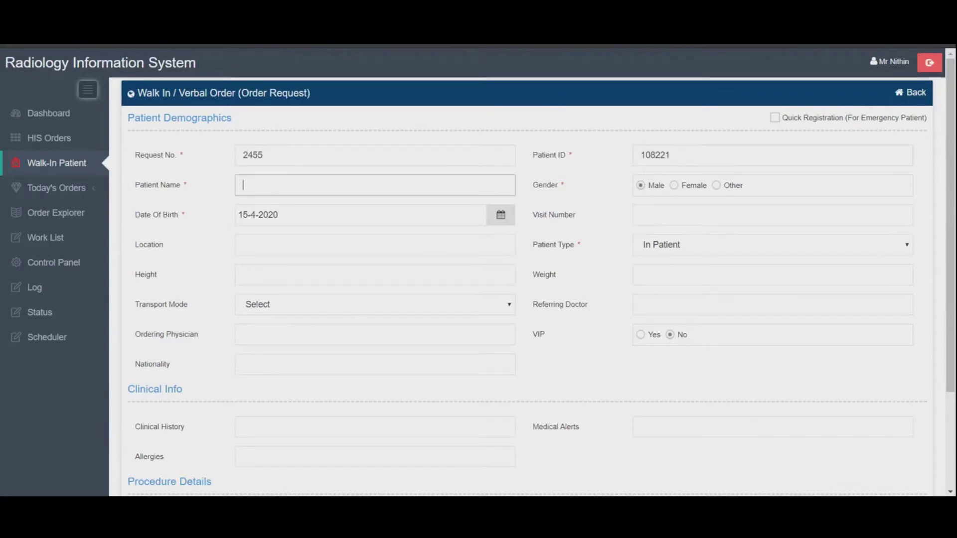
pyautogui.click(500, 214)
pyautogui.click(442, 232)
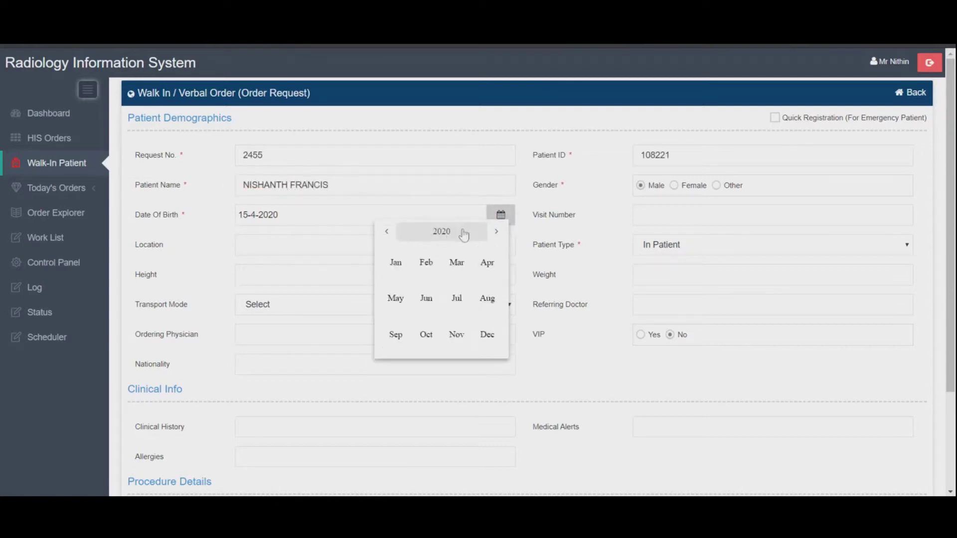
pyautogui.click(387, 231)
pyautogui.click(430, 336)
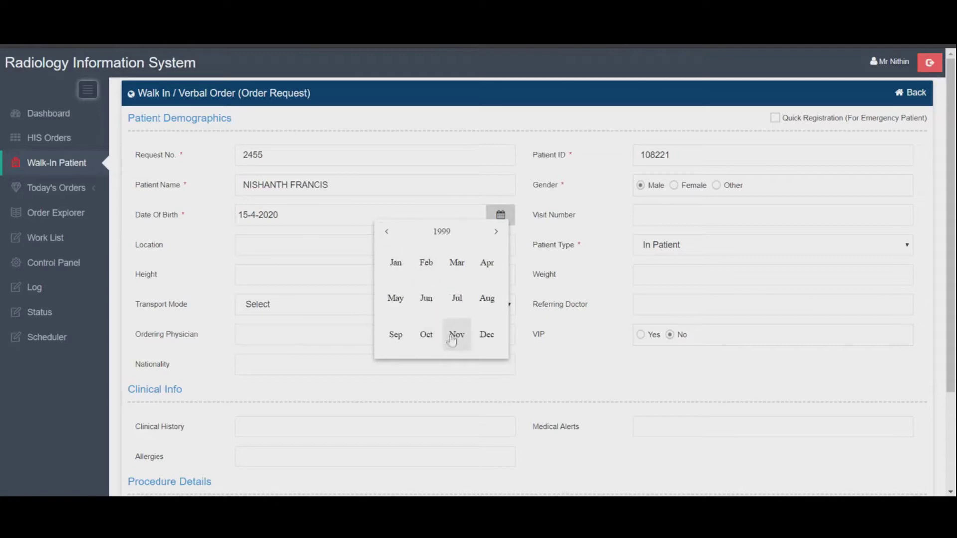
pyautogui.click(456, 335)
pyautogui.click(446, 310)
pyautogui.click(772, 214)
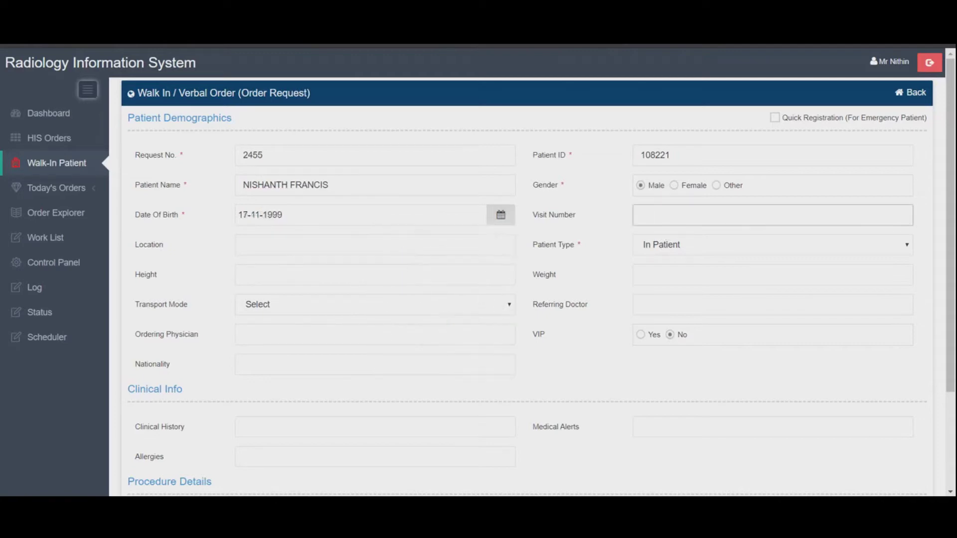
pyautogui.write('2456')
# Fill location Kuala Lumpur, height 5'9", weight 75, Walk In transport, doctors and Malaysian nationality.
pyautogui.press('Tab')
pyautogui.write('ku')
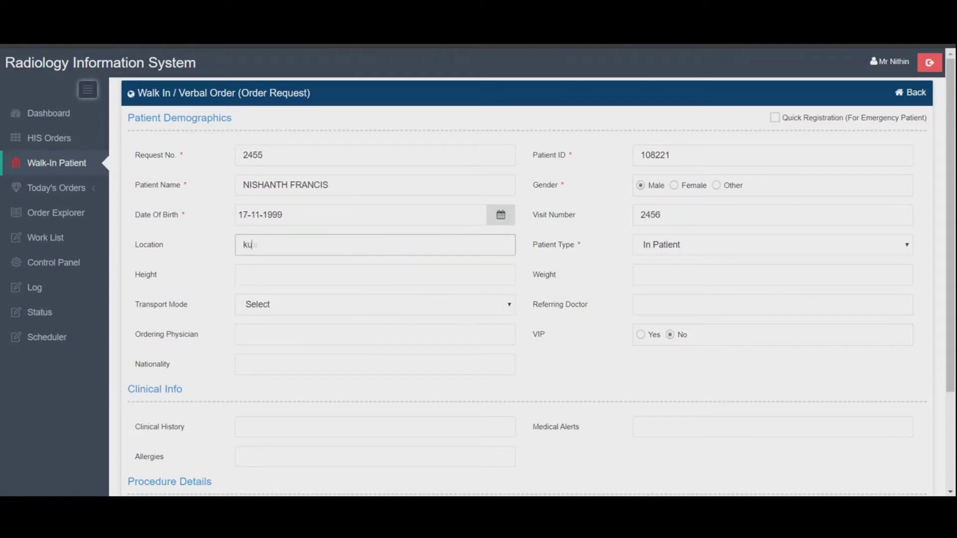
pyautogui.hotkey('ctrl', 'a')
pyautogui.write('KUALA LUMPUR')
pyautogui.press('Tab')
pyautogui.press('Tab')
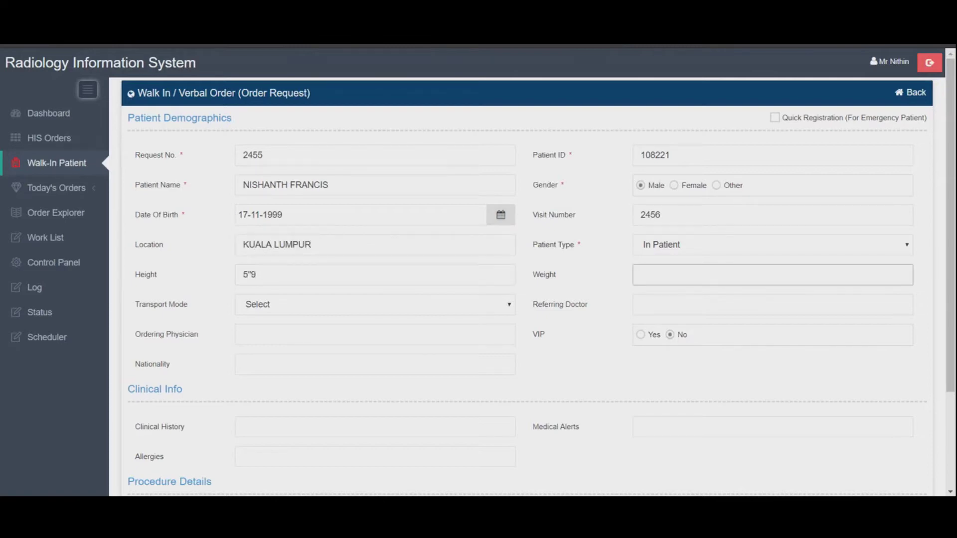
pyautogui.press('Tab')
pyautogui.press('Down')
pyautogui.press('Tab')
pyautogui.write('d')
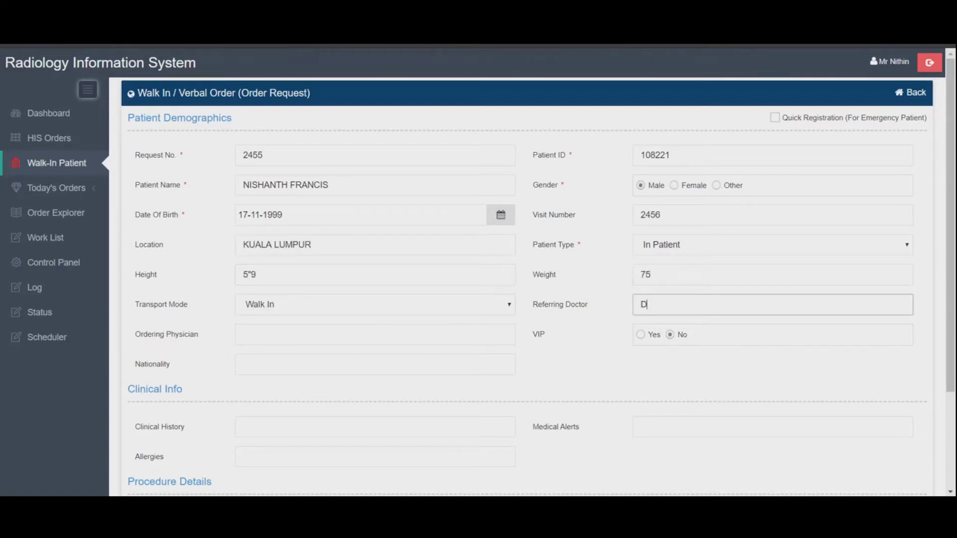
pyautogui.write(' KUMAR')
pyautogui.press('Tab')
pyautogui.write('Dr KUMAR')
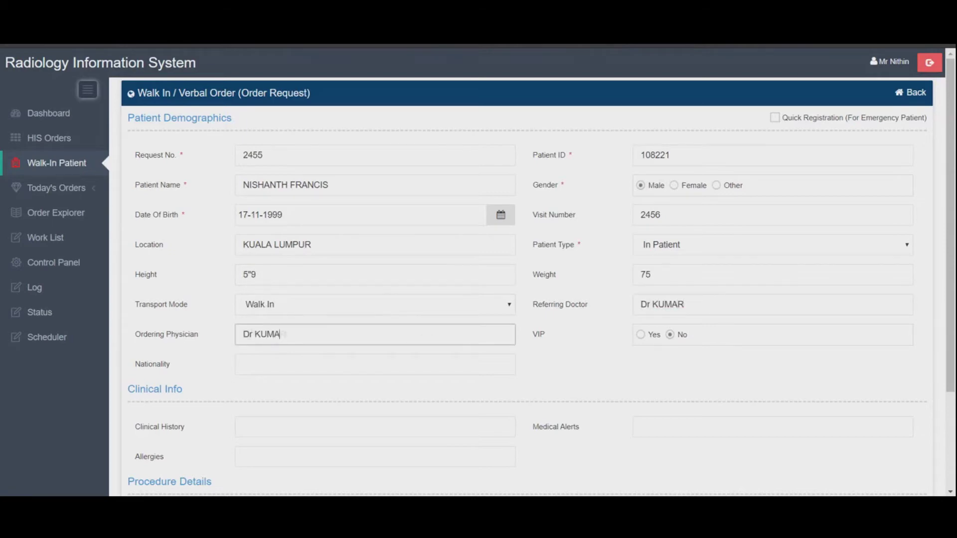
pyautogui.press('Tab')
pyautogui.write('MALAYSIAN')
pyautogui.press('Tab')
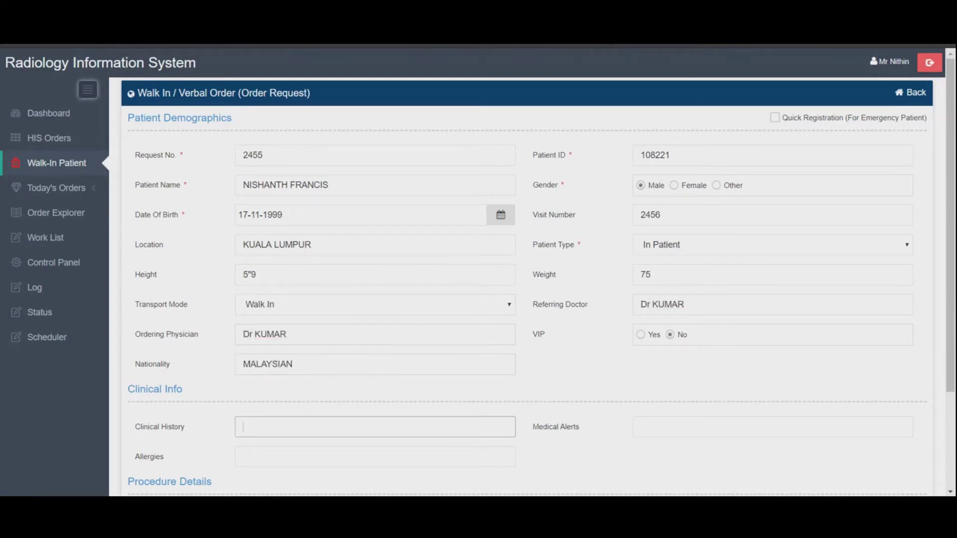
pyautogui.write('Chest PAiin')
pyautogui.press('Tab')
pyautogui.press('Tab')
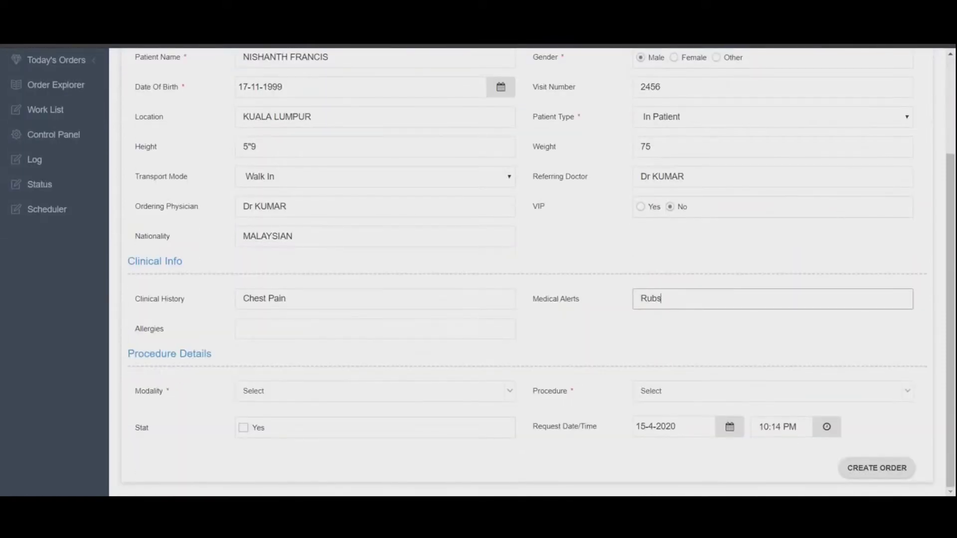
pyautogui.write('PAin')
# Fill the medical alerts and choose modality CR with procedure X-RAY OF THE CHEST & RIBS.
pyautogui.press('Tab')
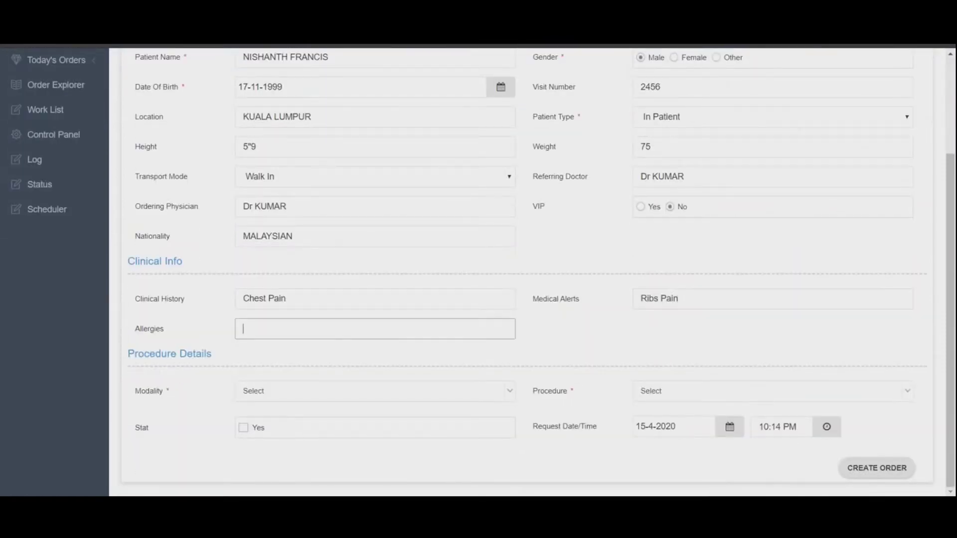
pyautogui.click(427, 391)
pyautogui.click(300, 278)
pyautogui.click(691, 390)
pyautogui.write('chest')
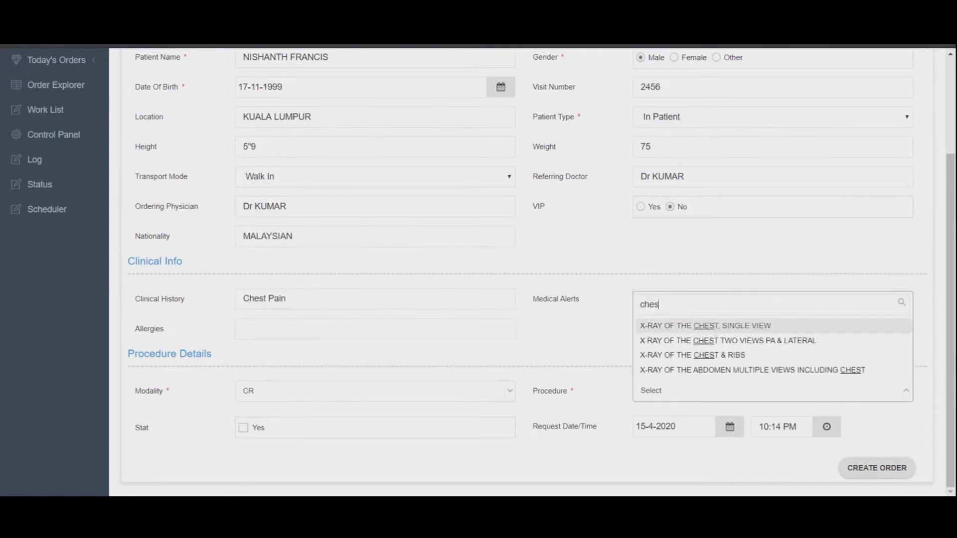
pyautogui.click(697, 341)
# Set the request time to 10:20 PM and create the order.
pyautogui.click(827, 426)
pyautogui.click(804, 365)
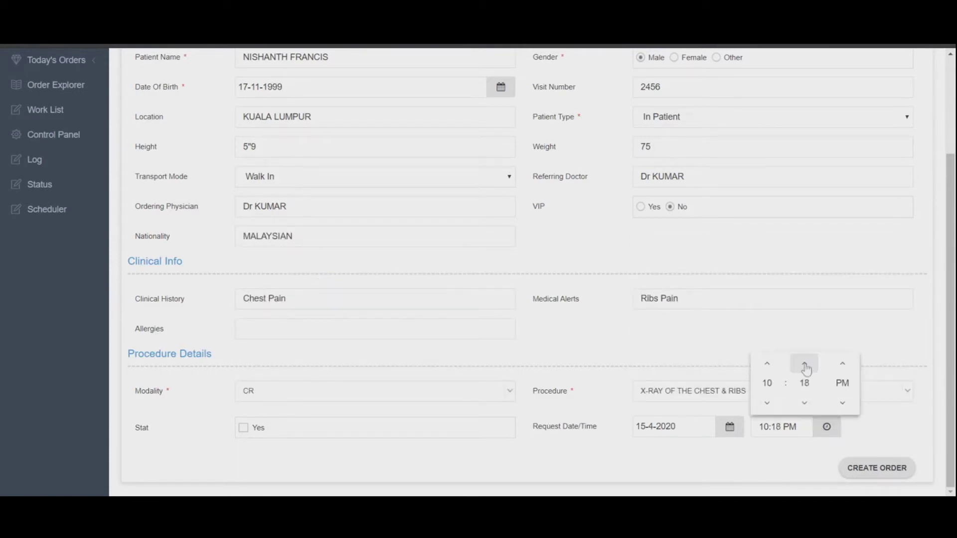
pyautogui.click(718, 448)
pyautogui.click(877, 468)
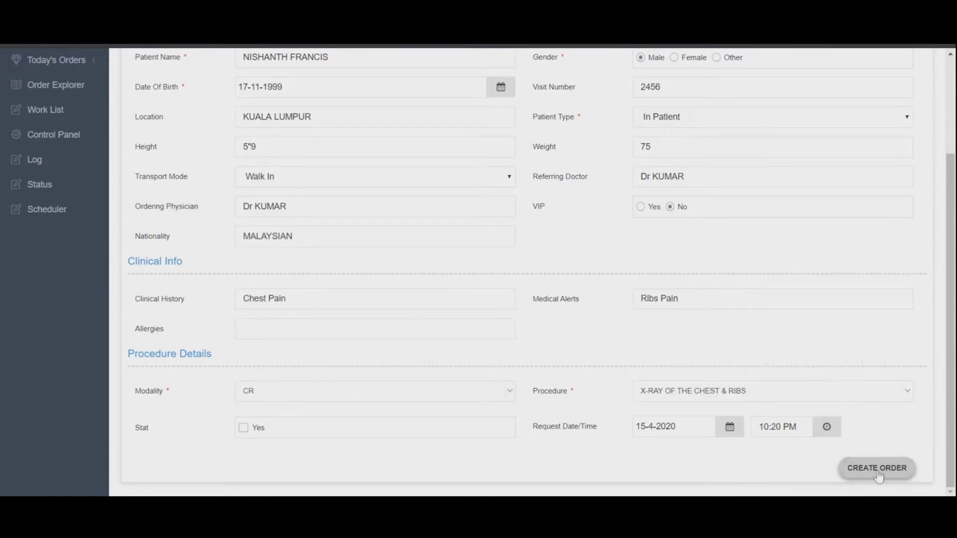
pyautogui.scroll(5, 802, 279)
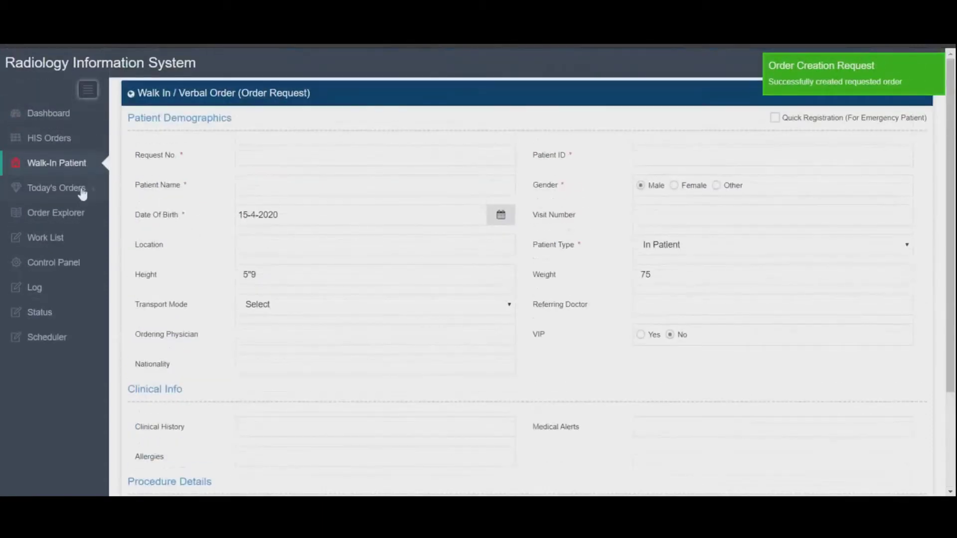
# In HIS Orders, mark the new chest and ribs X-ray's patient as arrived just now.
pyautogui.click(89, 188)
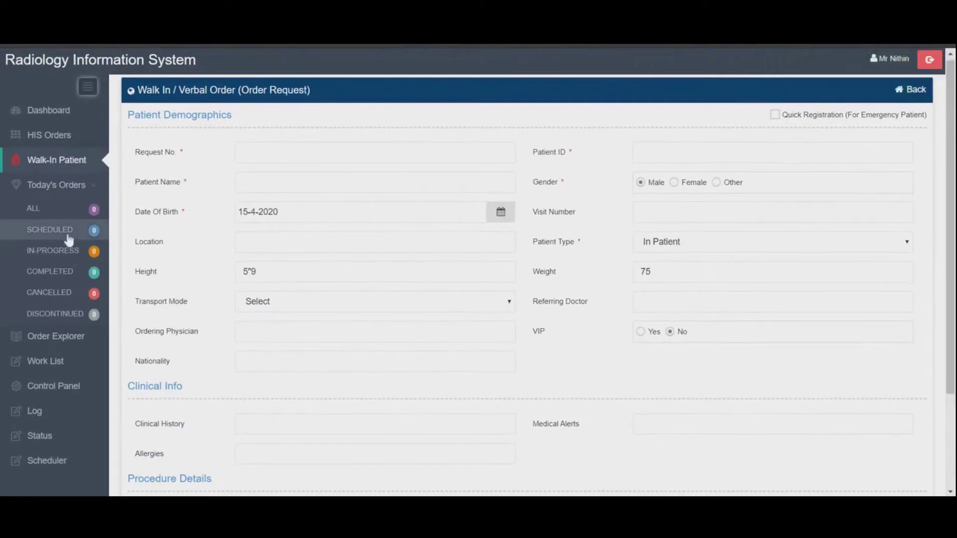
pyautogui.click(49, 135)
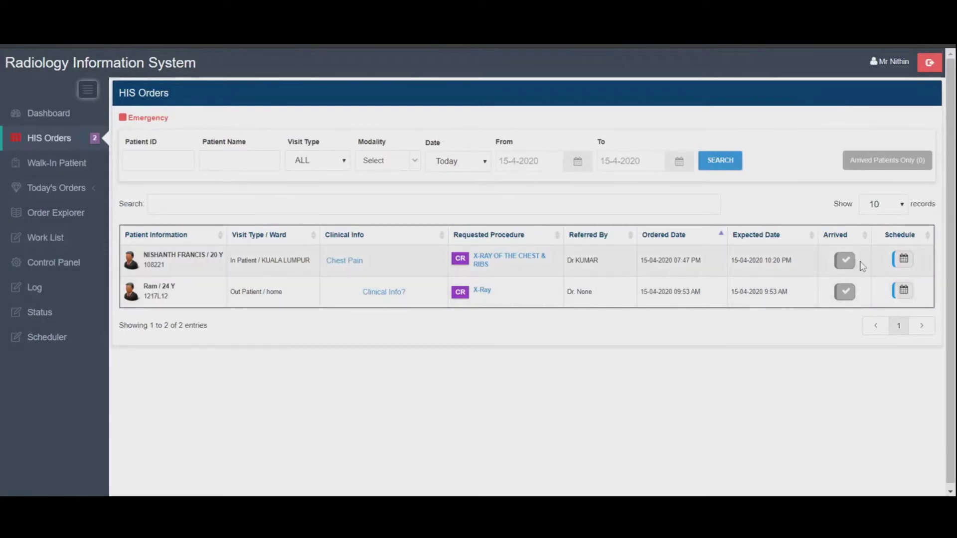
pyautogui.click(844, 261)
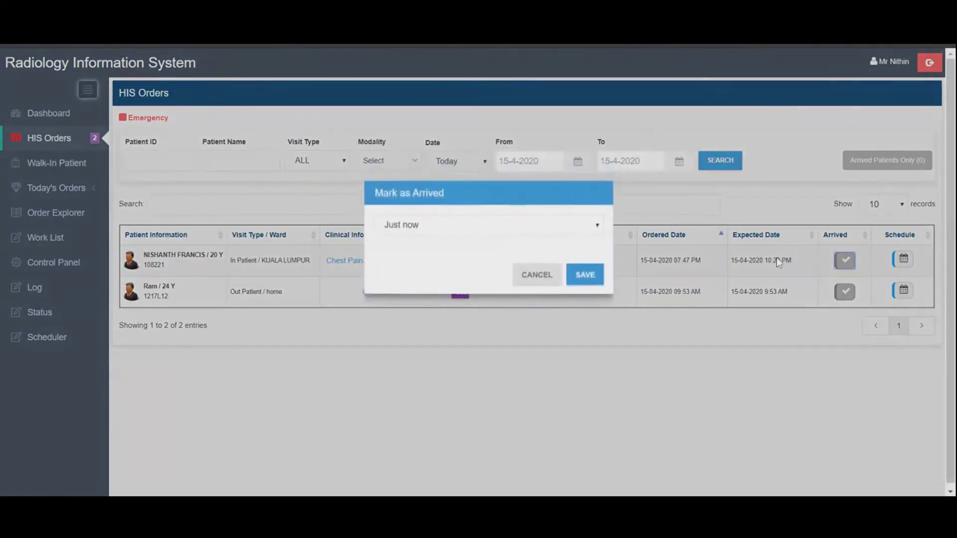
pyautogui.click(584, 274)
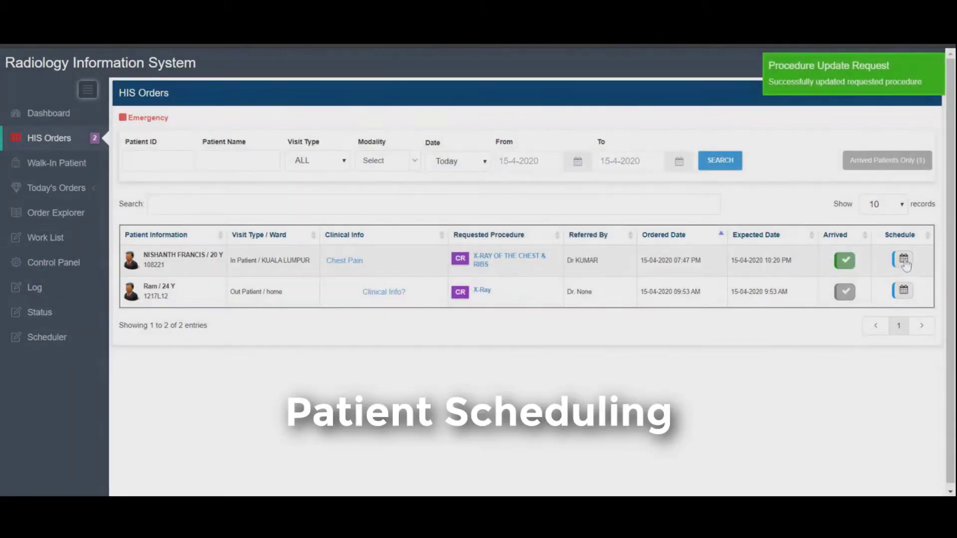
pyautogui.click(903, 260)
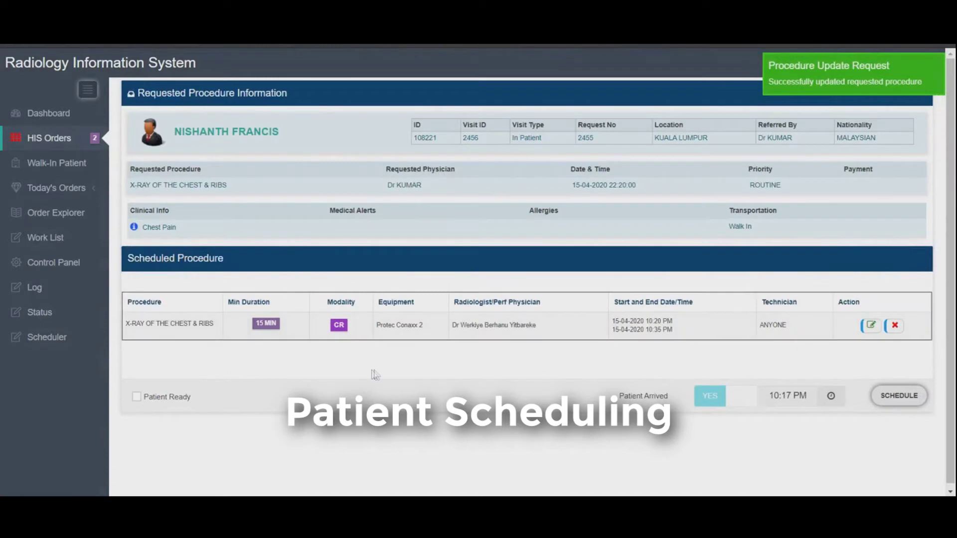
pyautogui.click(872, 325)
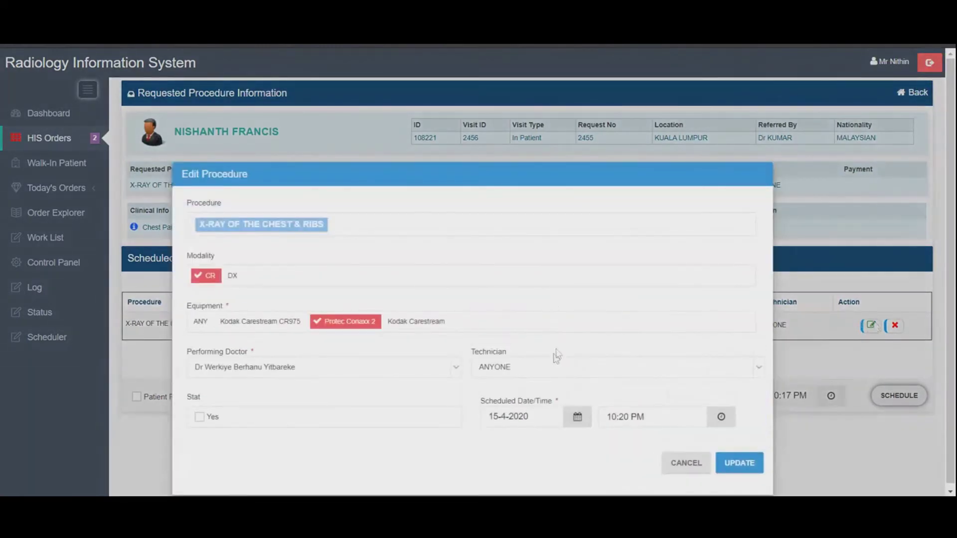
pyautogui.click(542, 367)
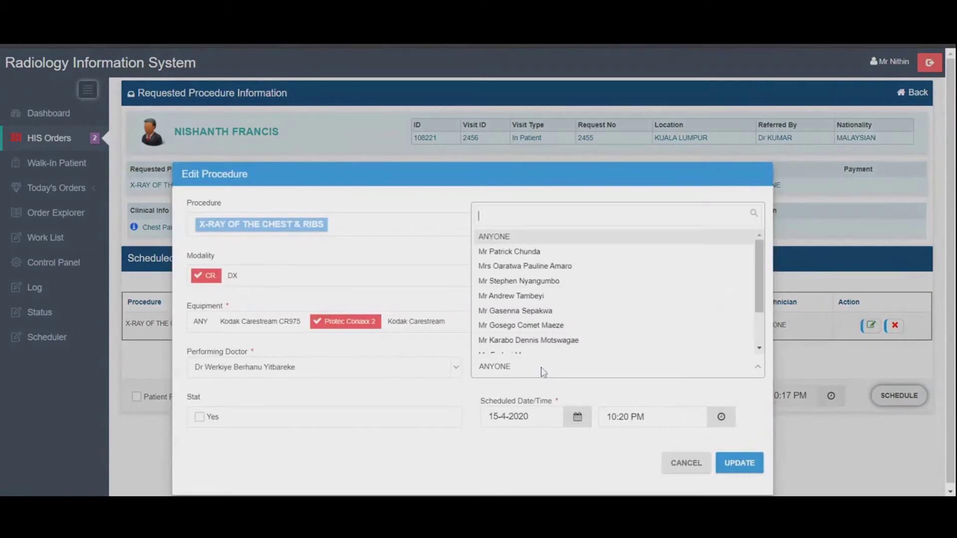
pyautogui.click(543, 284)
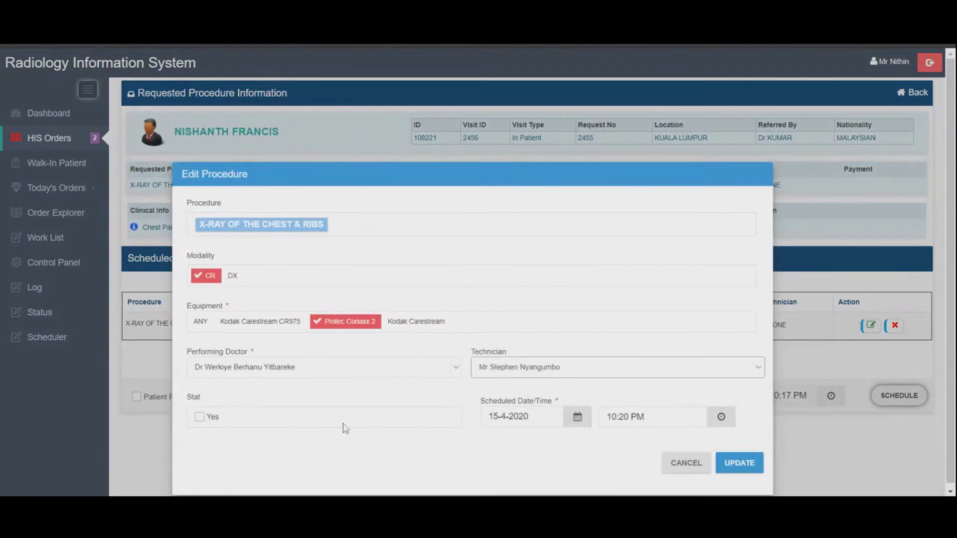
pyautogui.click(739, 463)
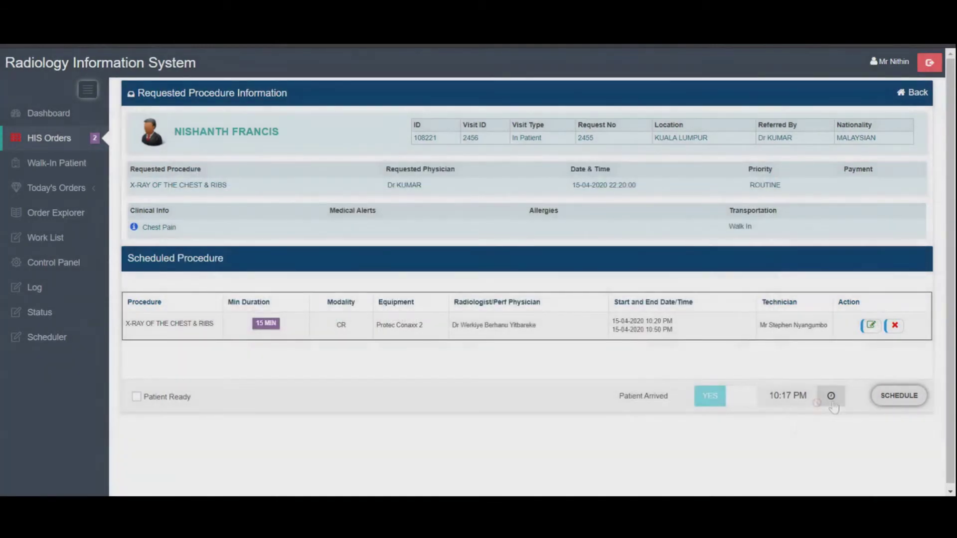
# Schedule the X-ray under accession ACC1046, then log out of PacSense.
pyautogui.click(897, 395)
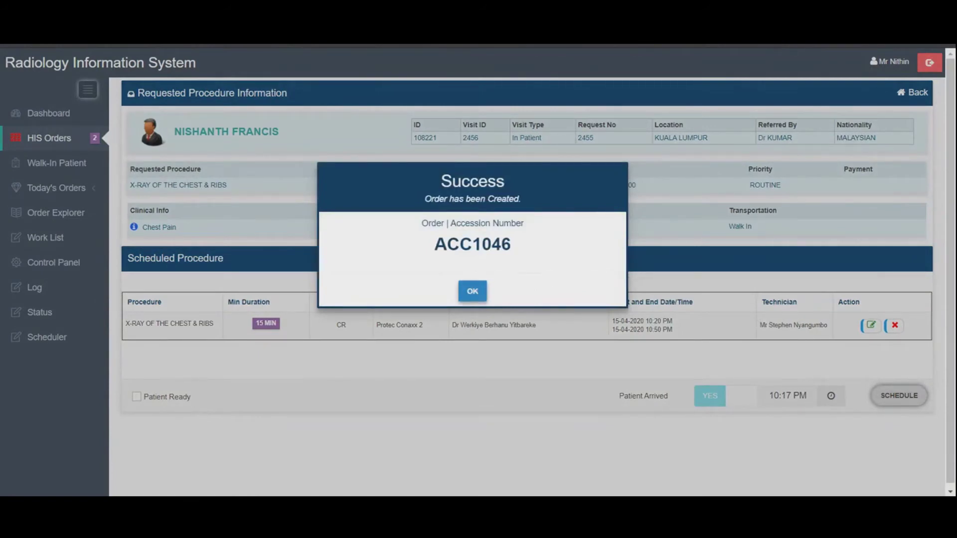
pyautogui.click(472, 291)
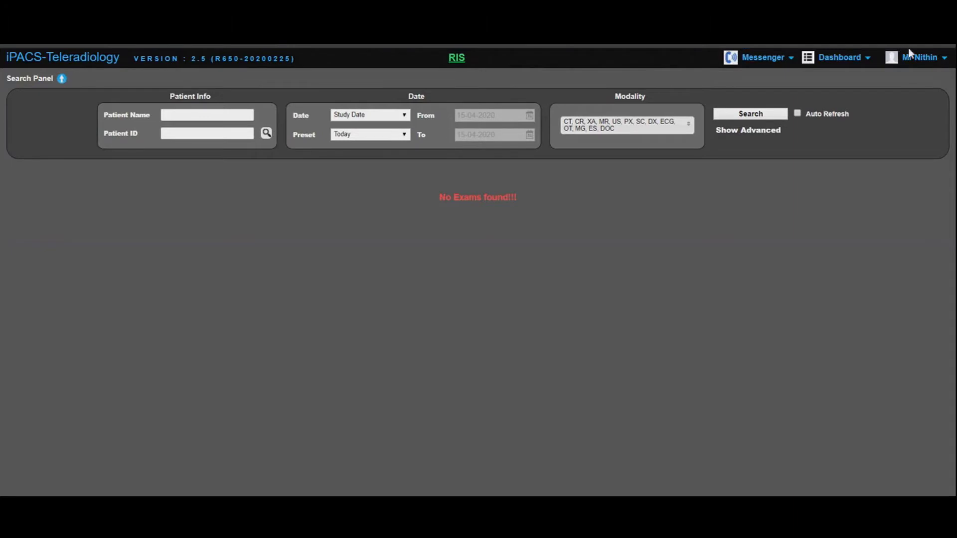
pyautogui.click(920, 58)
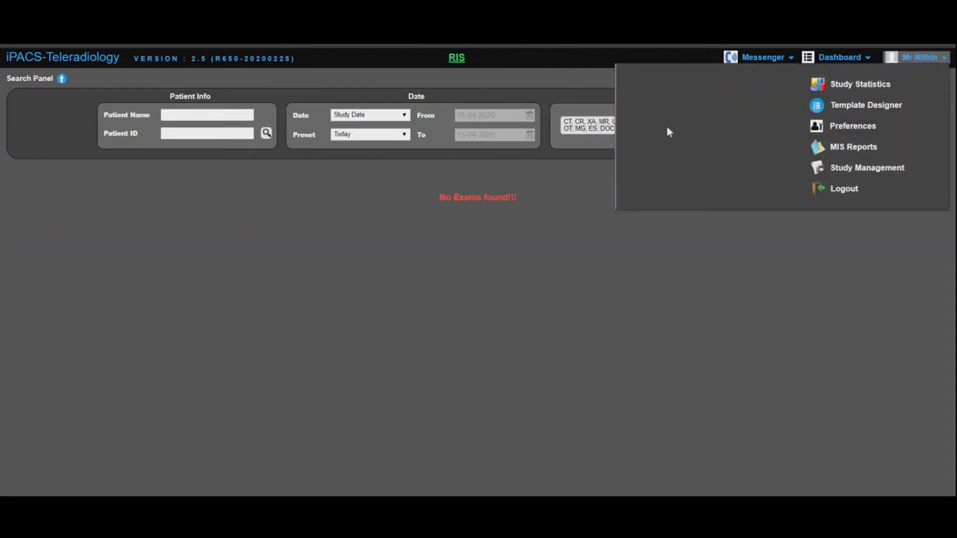
pyautogui.click(629, 168)
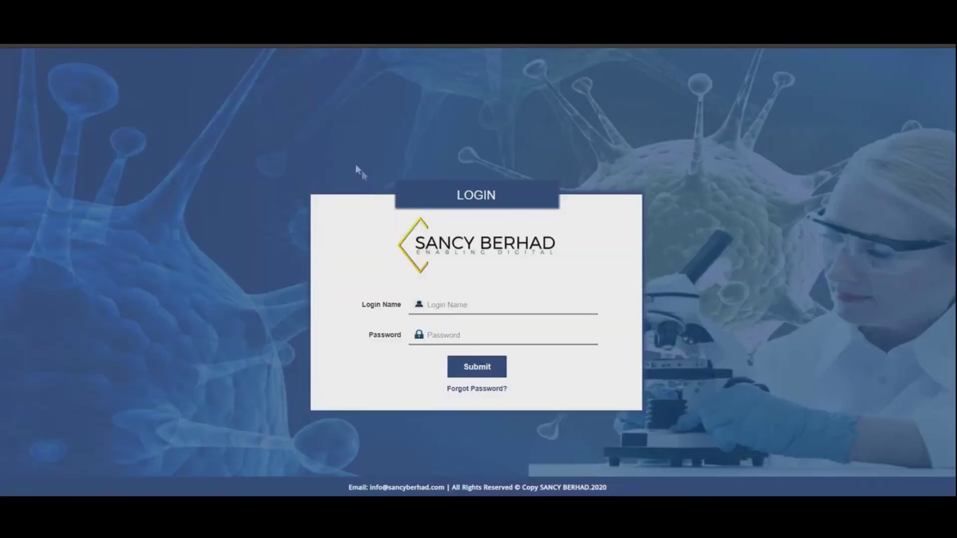
pyautogui.click(449, 304)
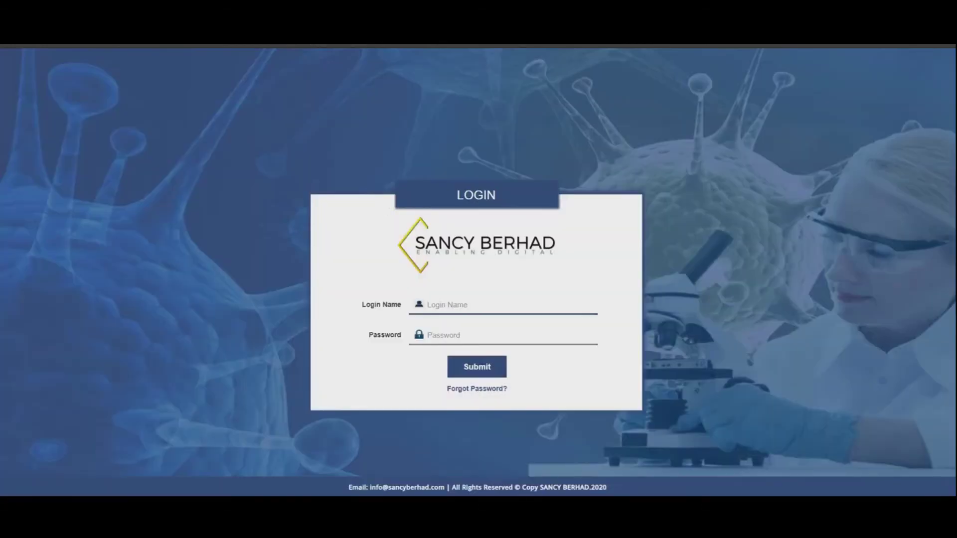
pyautogui.write('kumar')
# Log into iPACS-Teleradiology as Dr Kumaravel, showing the 61-study worklist.
pyautogui.click(502, 335)
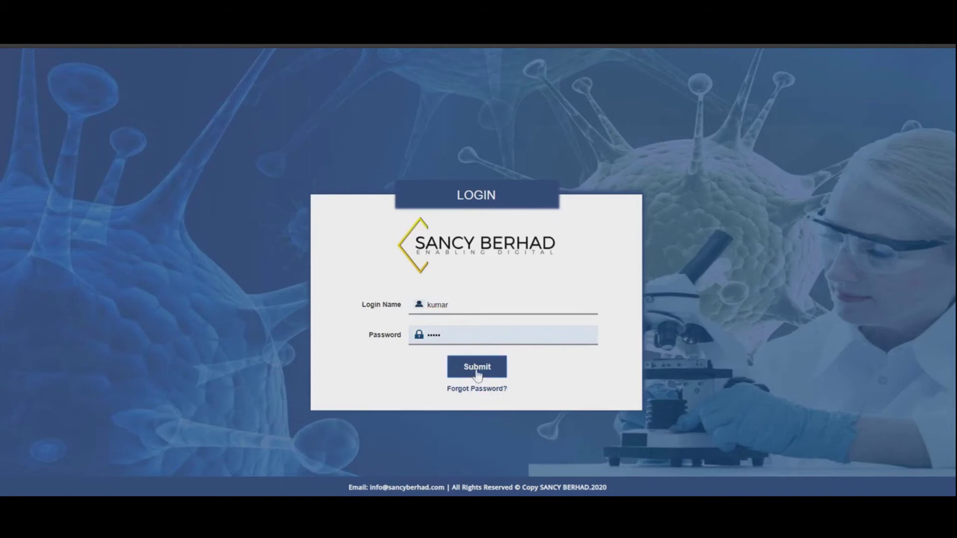
pyautogui.click(478, 368)
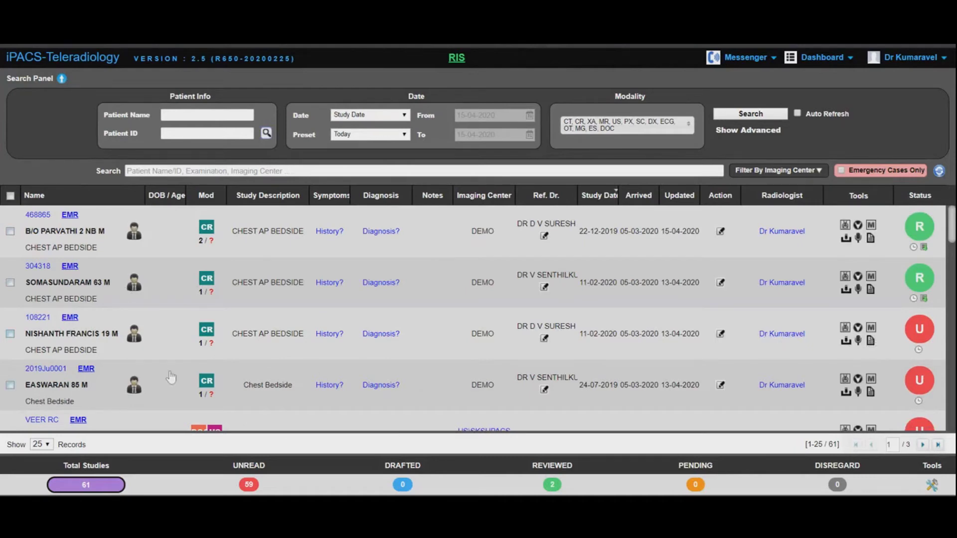
pyautogui.click(11, 333)
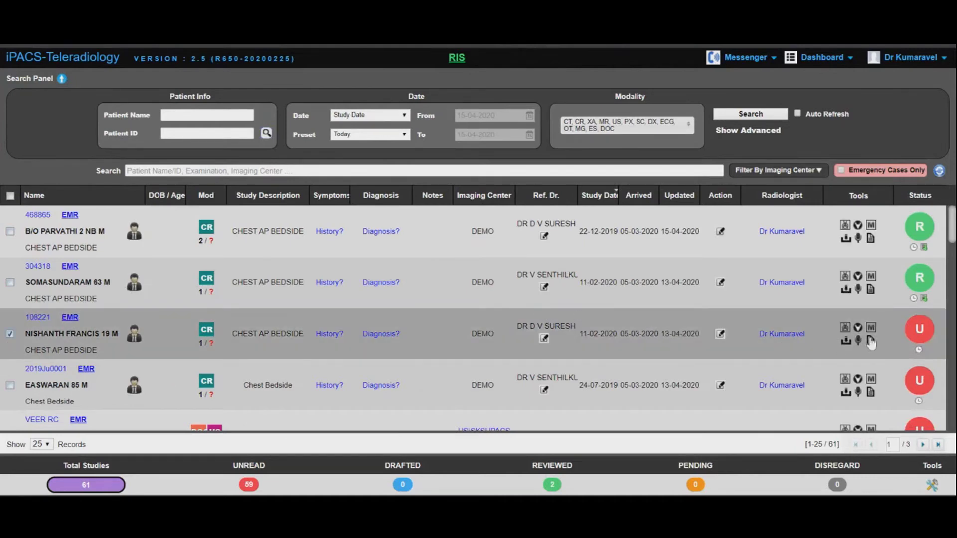
pyautogui.click(809, 346)
pyautogui.click(782, 333)
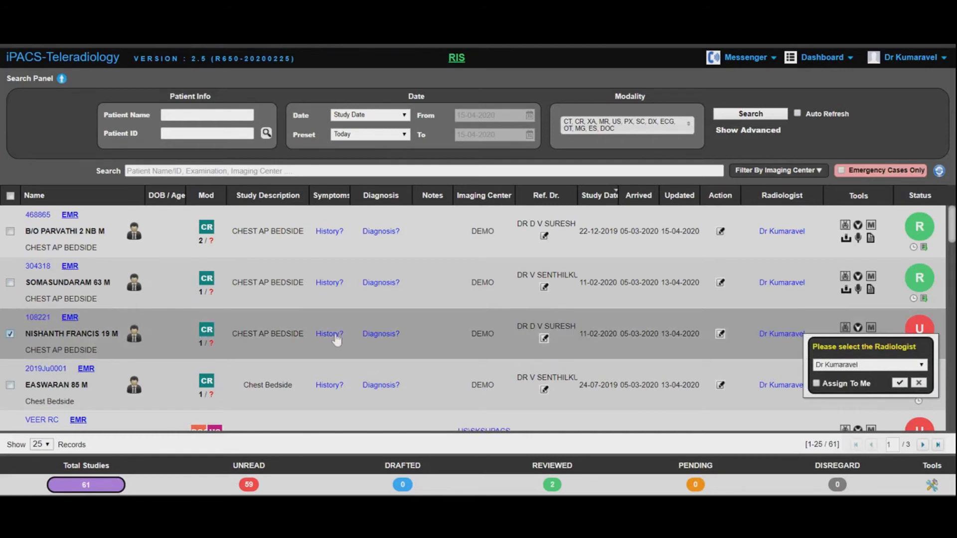
pyautogui.click(819, 381)
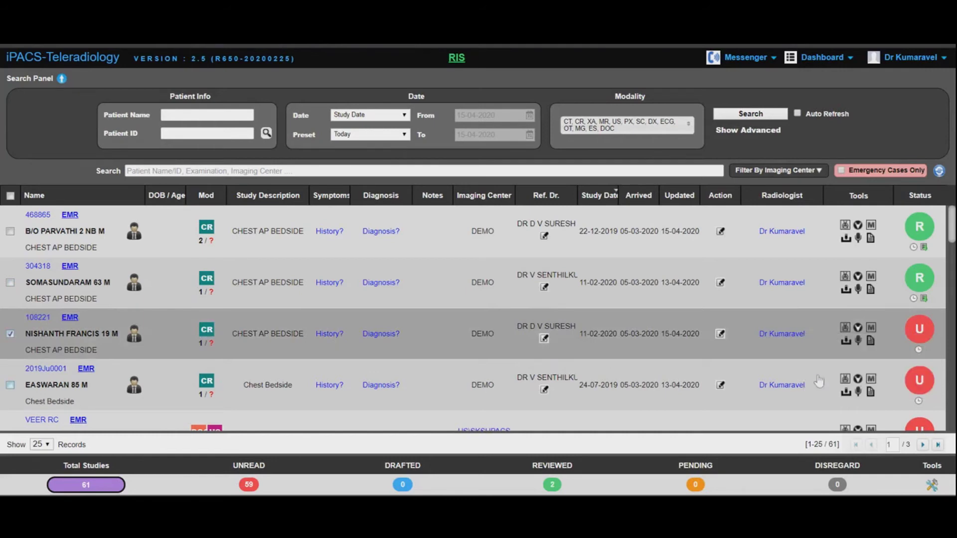
pyautogui.click(871, 342)
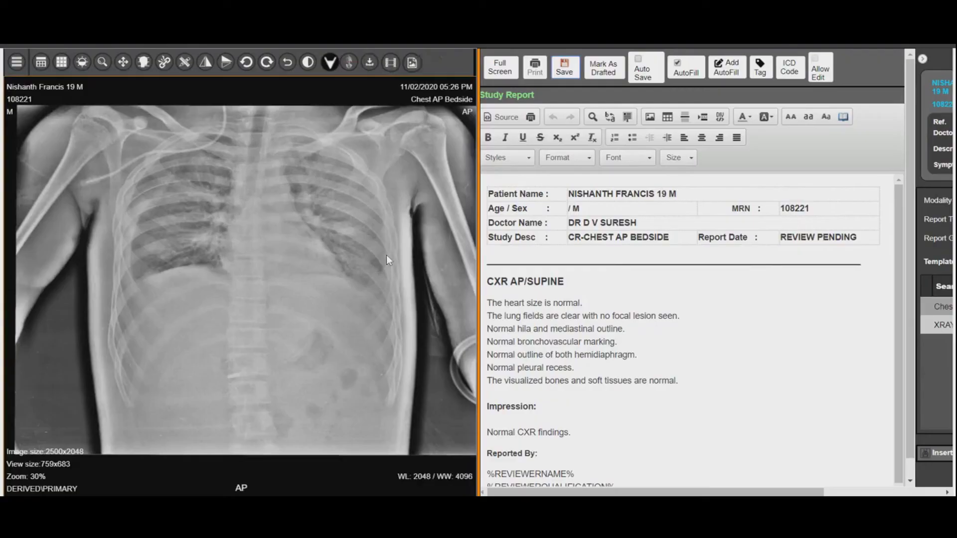
# Save the chest X-ray report and mark it drafted and reviewed.
pyautogui.click(568, 71)
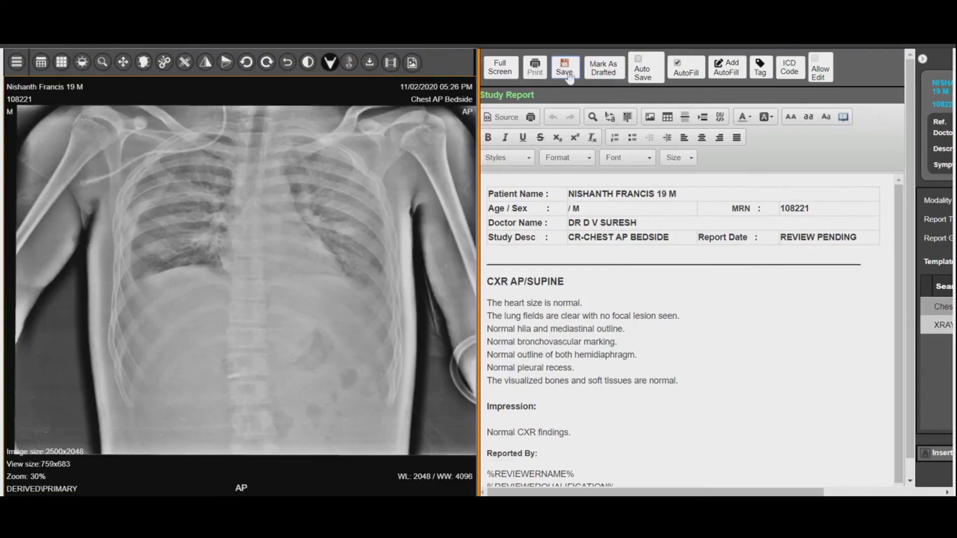
pyautogui.click(604, 70)
pyautogui.click(605, 68)
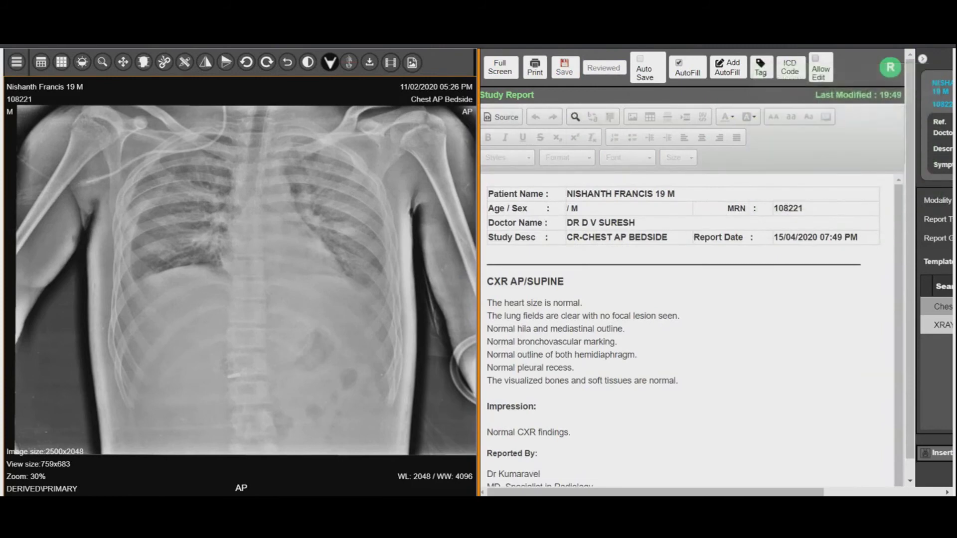
# Draw a 52.6 mm vertical measurement on the chest image, then zoom out and rotate it.
pyautogui.click(184, 62)
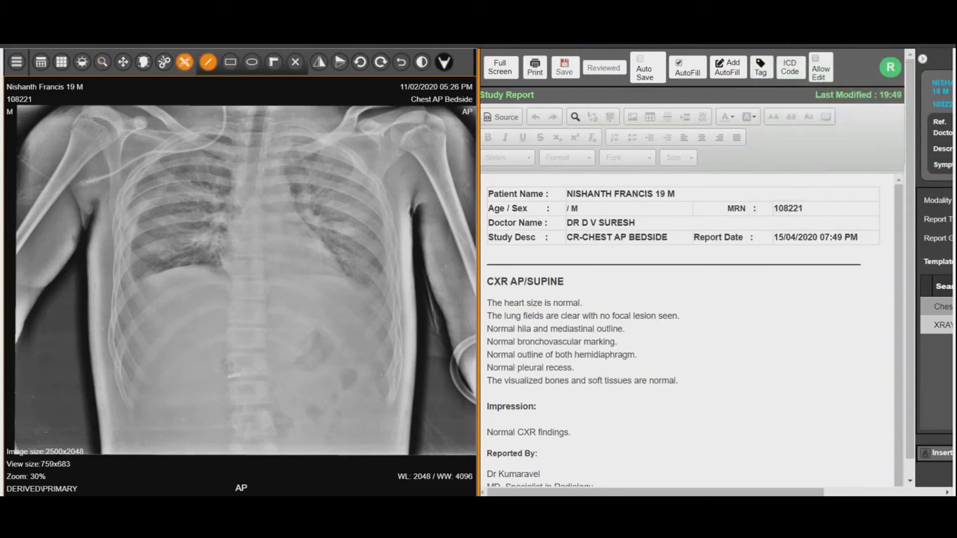
pyautogui.moveTo(180, 272); pyautogui.dragTo(180, 216)
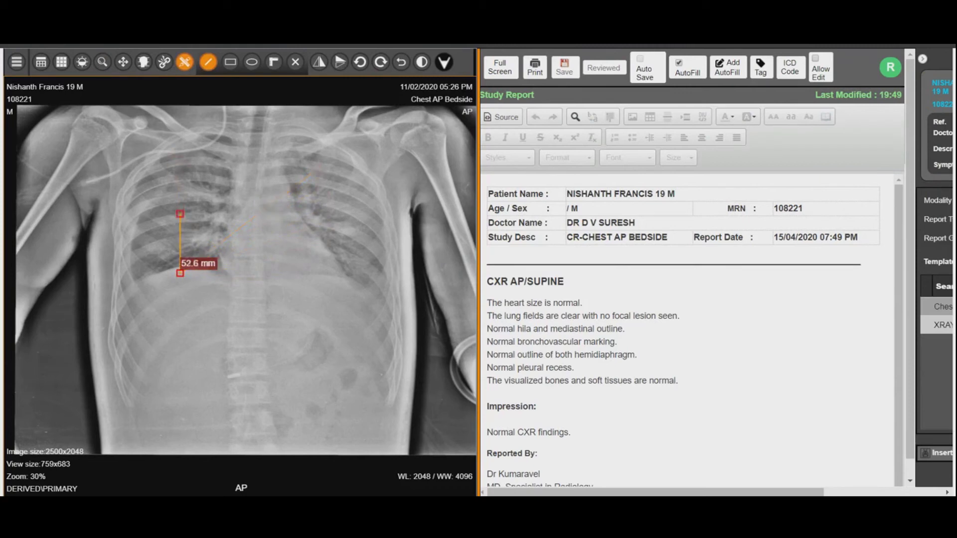
pyautogui.click(185, 62)
pyautogui.moveTo(295, 231); pyautogui.dragTo(295, 270)
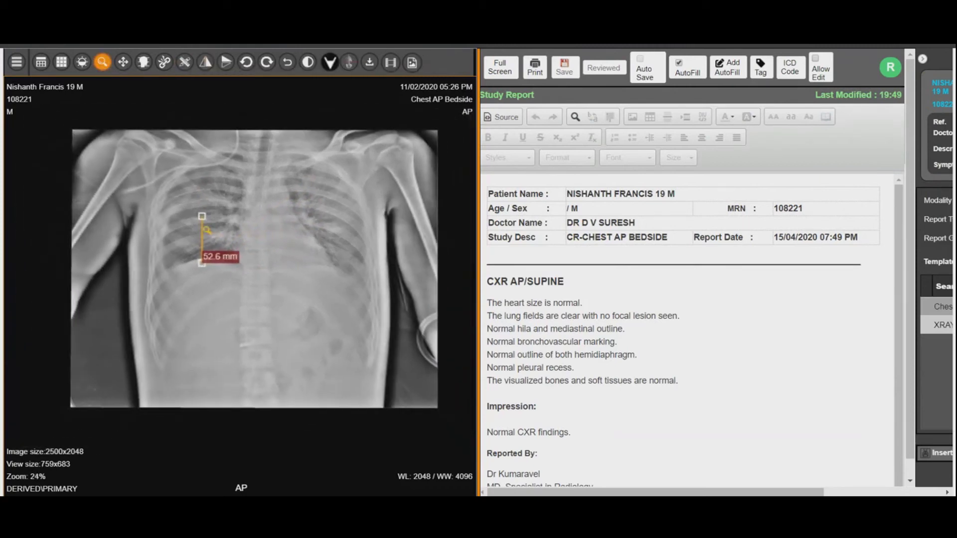
pyautogui.click(246, 62)
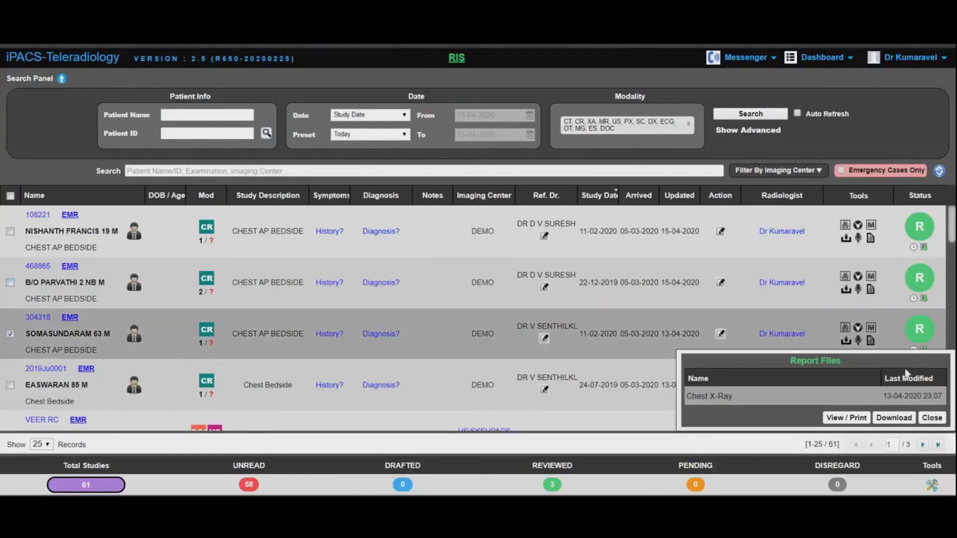
pyautogui.click(846, 418)
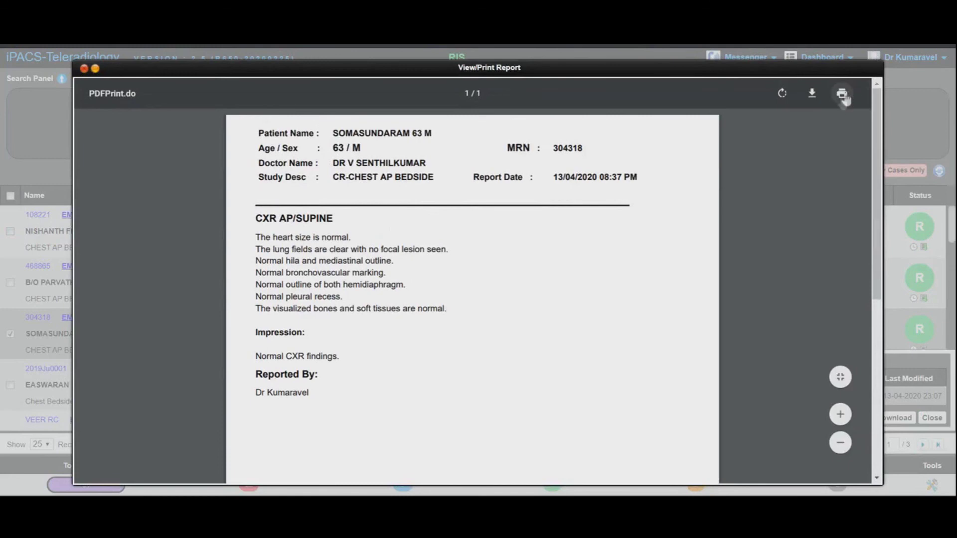
pyautogui.moveTo(624, 70); pyautogui.dragTo(641, 58)
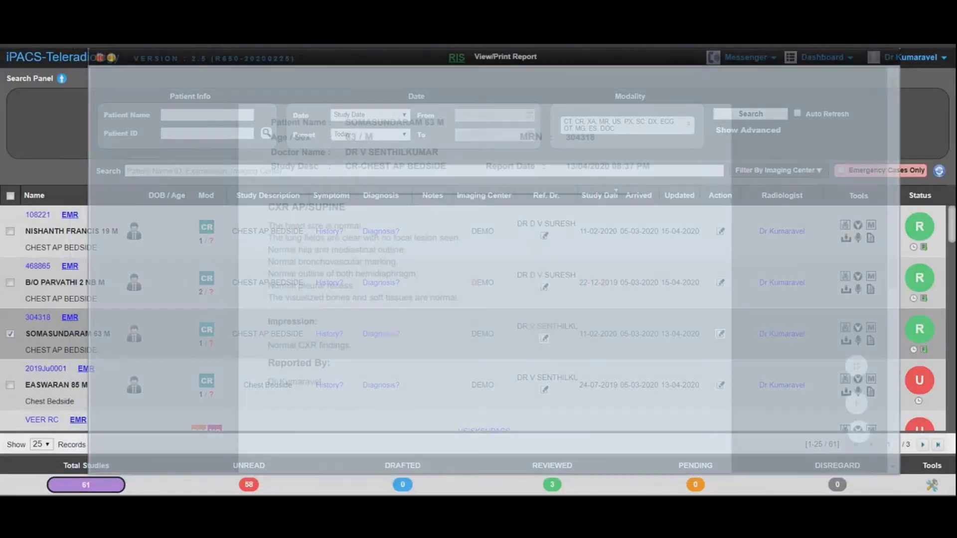